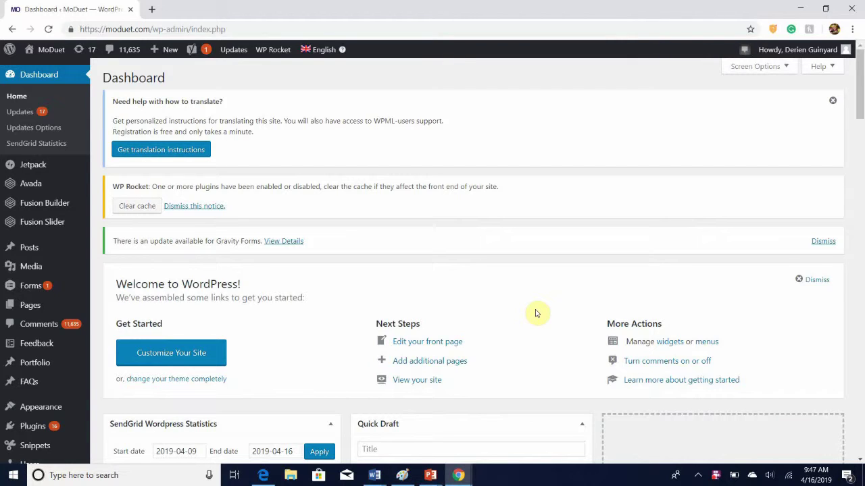
# Step: Create a new form titled "Contact Form 2" with no description
pyautogui.moveTo(31, 435)
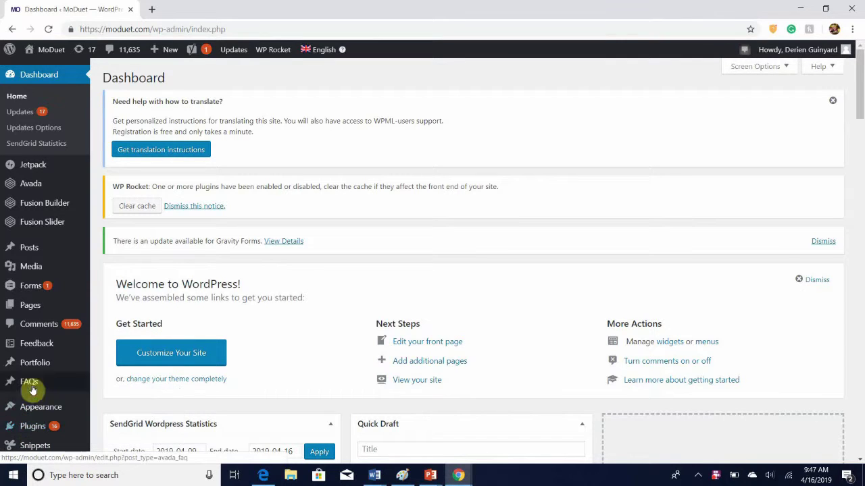
pyautogui.moveTo(30, 285)
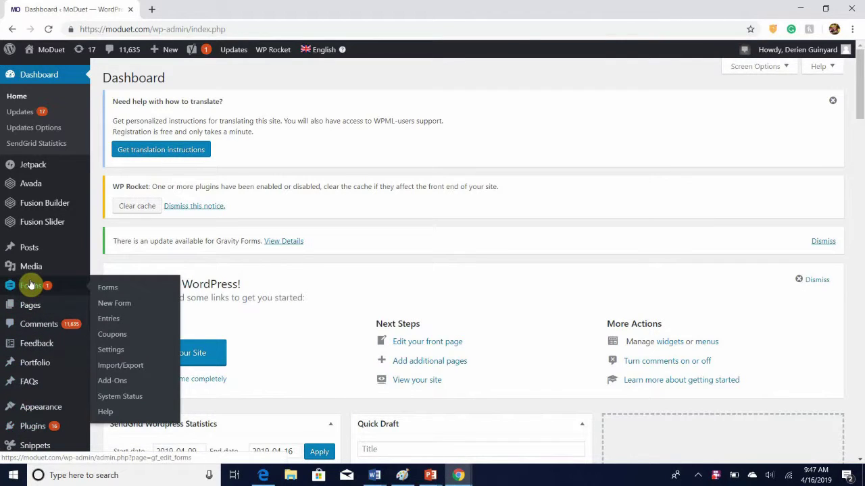
pyautogui.click(118, 306)
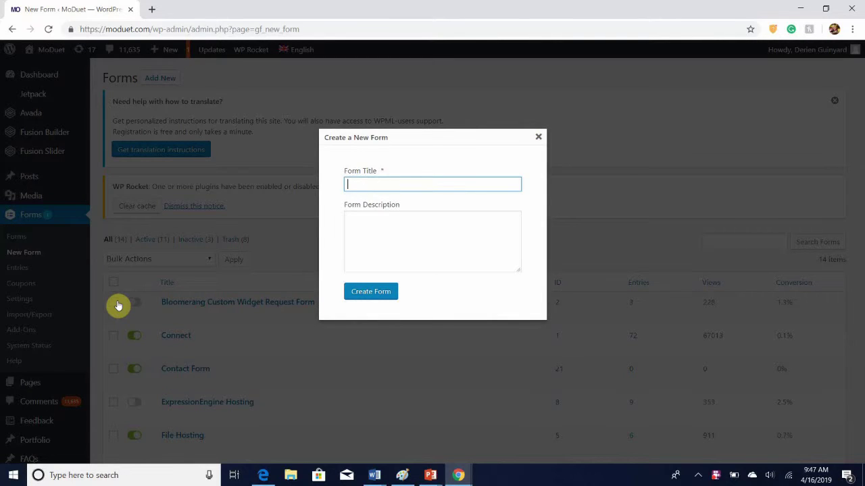
pyautogui.write('Contact Fo')
pyautogui.press('BackSpace')
pyautogui.write('orm 2')
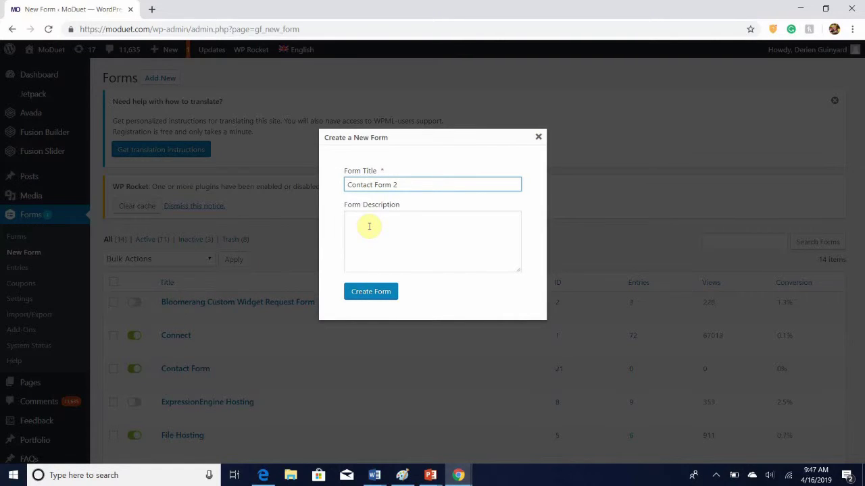
pyautogui.click(360, 297)
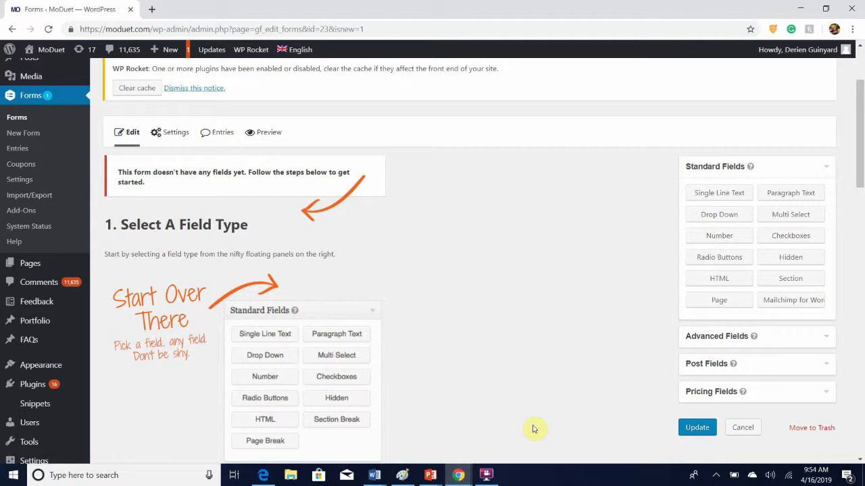
# Step: Add a Name field and an Email field from the advanced fields to the empty form
pyautogui.click(792, 337)
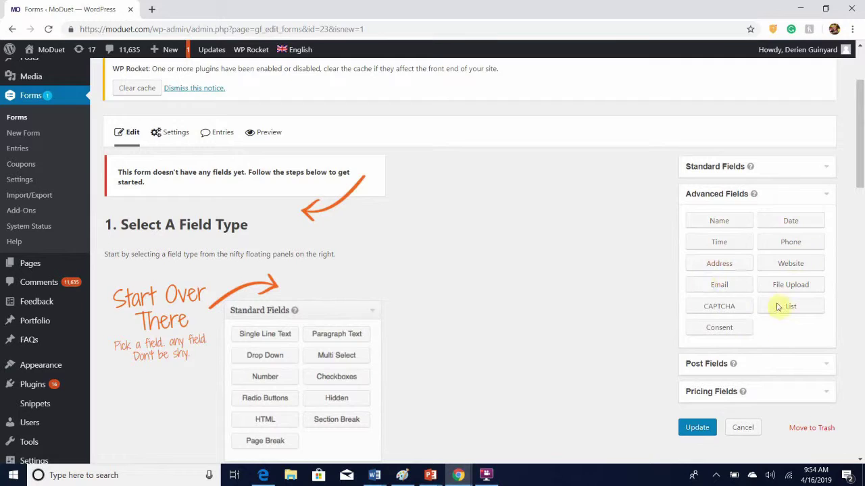
pyautogui.click(729, 224)
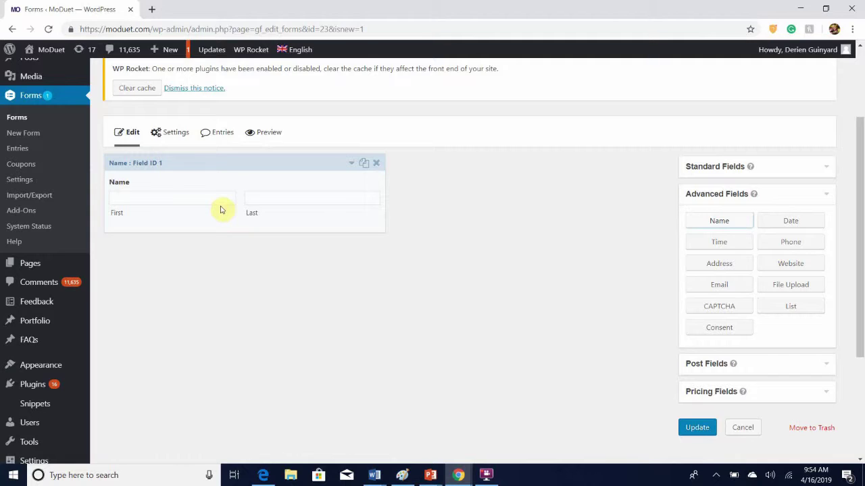
pyautogui.click(716, 289)
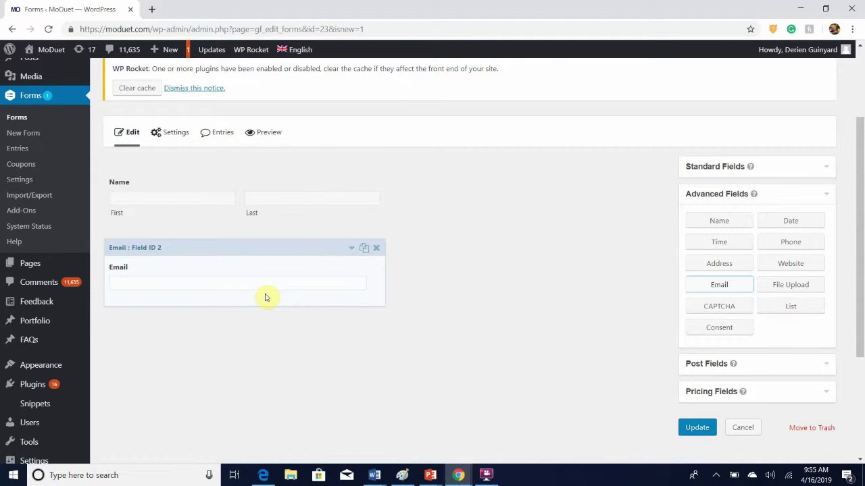
# Step: Add a Paragraph Text field from the standard fields below the Email field
pyautogui.click(790, 369)
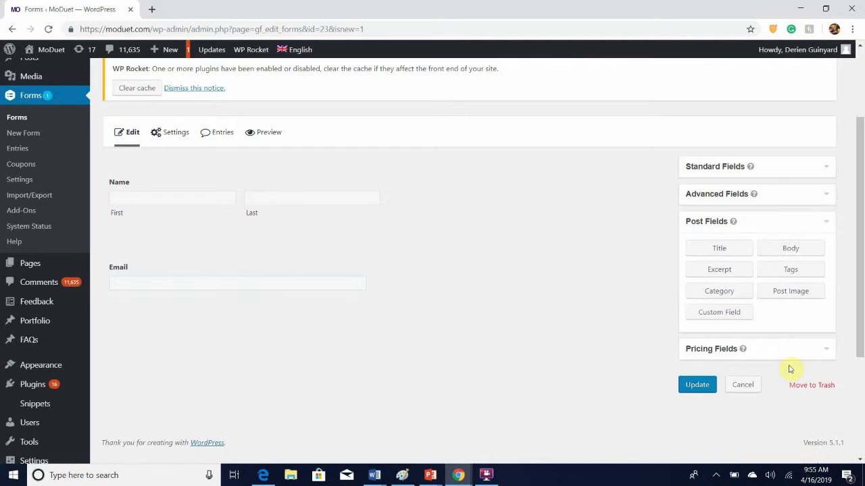
pyautogui.click(795, 222)
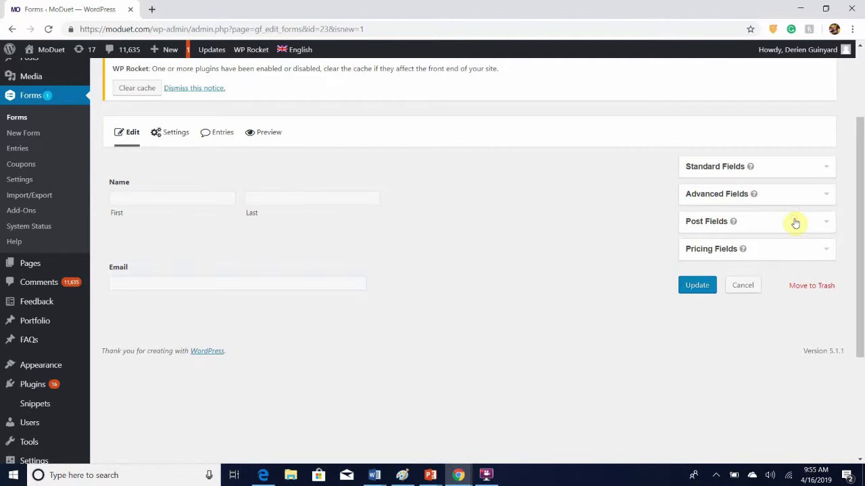
pyautogui.click(798, 169)
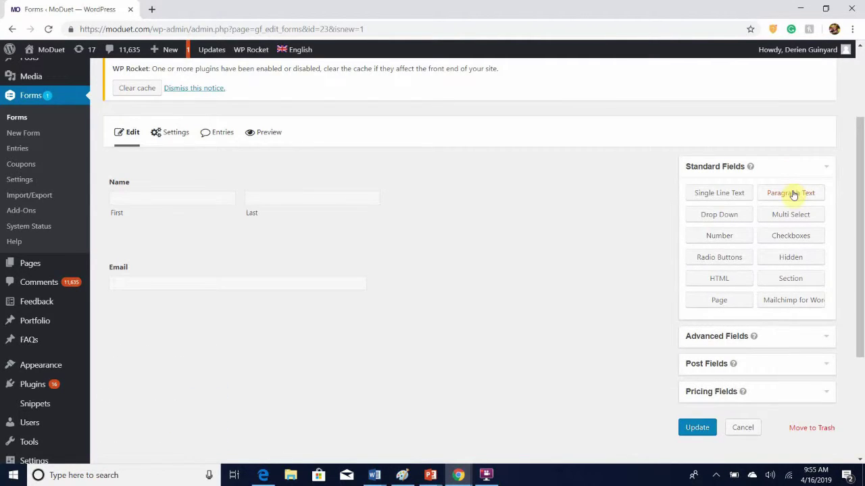
pyautogui.click(794, 196)
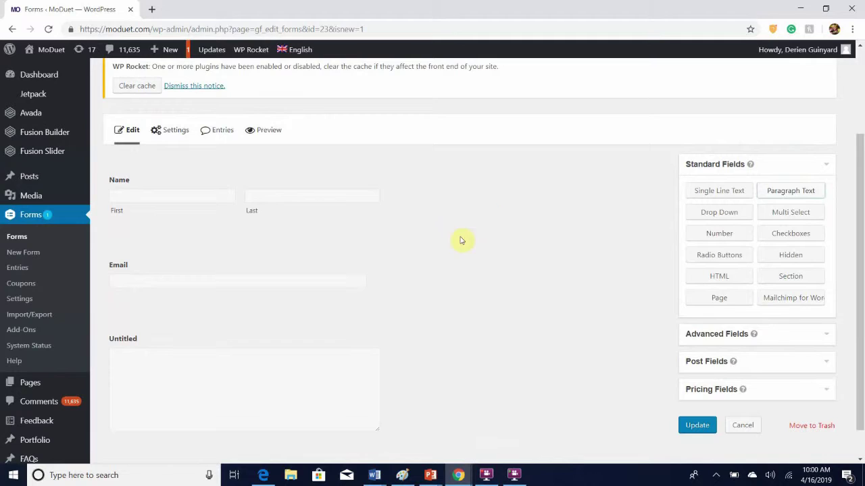
# Step: Change the paragraph text field's label to "Message Us"
pyautogui.click(190, 347)
pyautogui.scroll(-3, 190, 347)
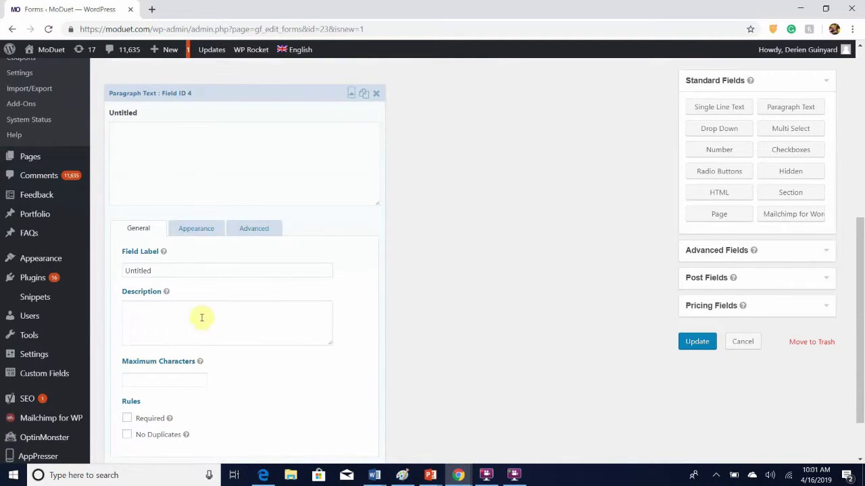
pyautogui.click(160, 270)
pyautogui.moveTo(160, 270); pyautogui.dragTo(122, 266)
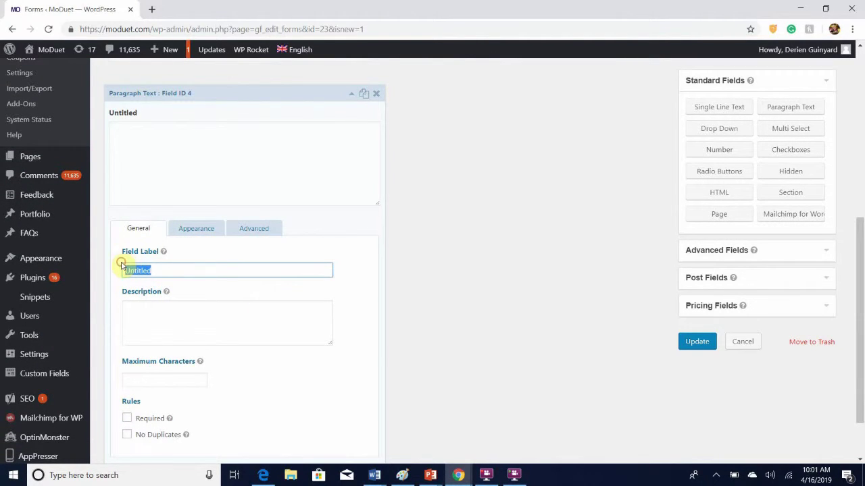
pyautogui.write('Mes')
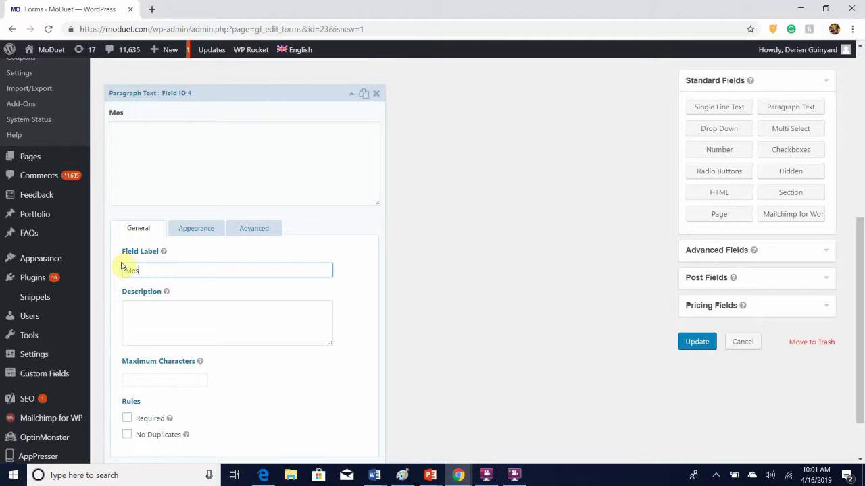
pyautogui.write('sage Us')
# Step: Set the Message Us field's placeholder to "Question and Concerns" and collapse the field's settings
pyautogui.click(189, 234)
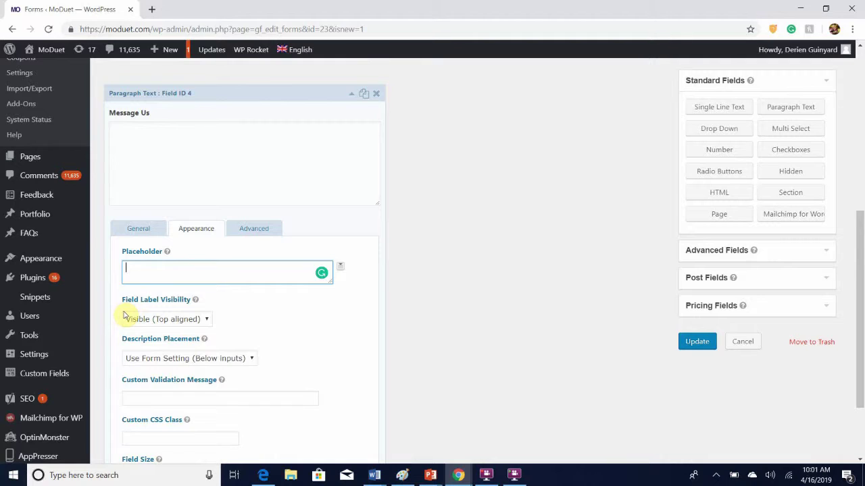
pyautogui.write('Question and Concerns')
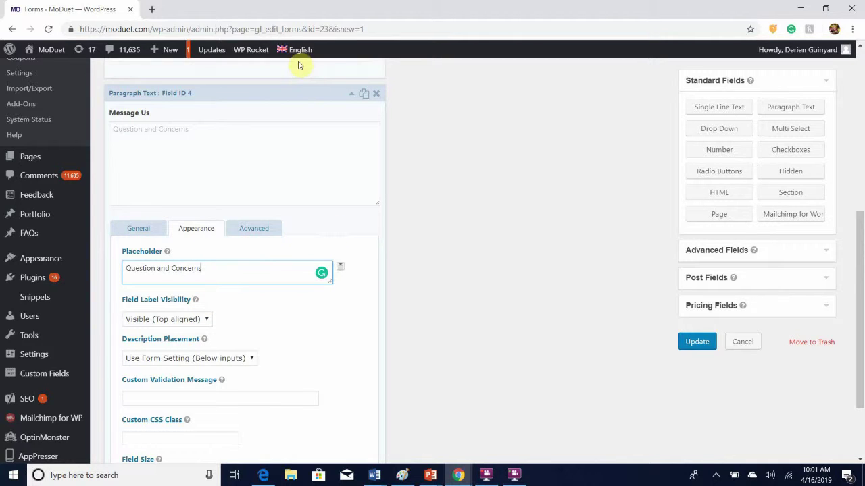
pyautogui.click(312, 97)
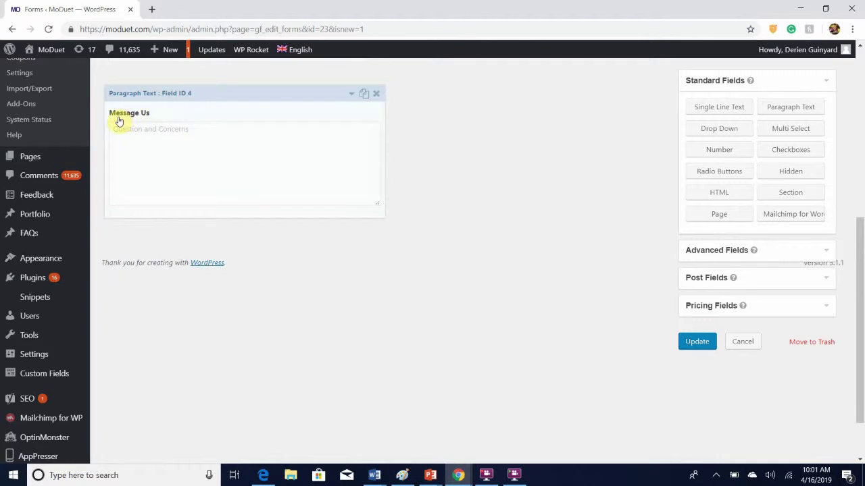
# Step: Save the form with its new fields, preview it, and return to the form editor
pyautogui.scroll(1, 173, 128)
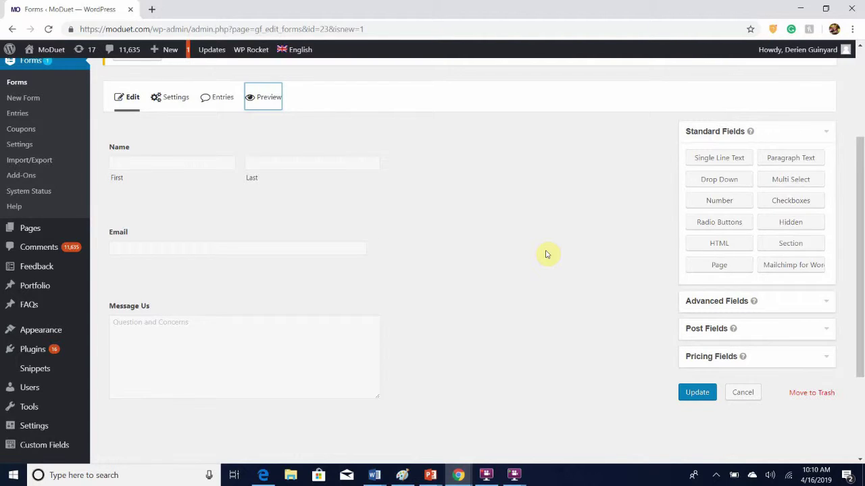
pyautogui.click(698, 394)
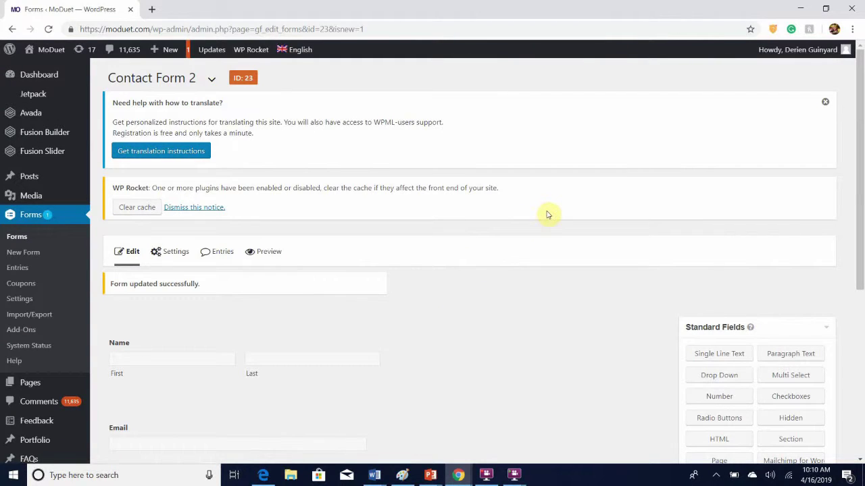
pyautogui.click(270, 254)
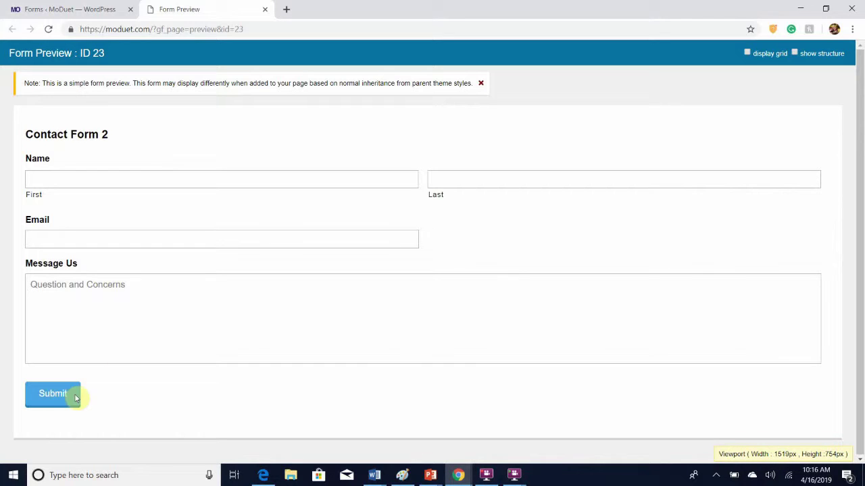
pyautogui.click(78, 9)
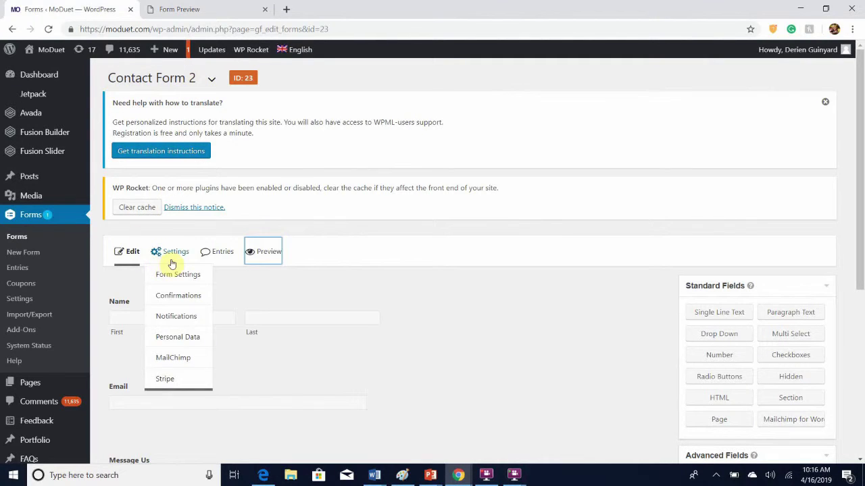
# Step: Examine the form's notification settings and the options for a new notification, leaving without saving one and returning to the notifications list
pyautogui.moveTo(179, 255)
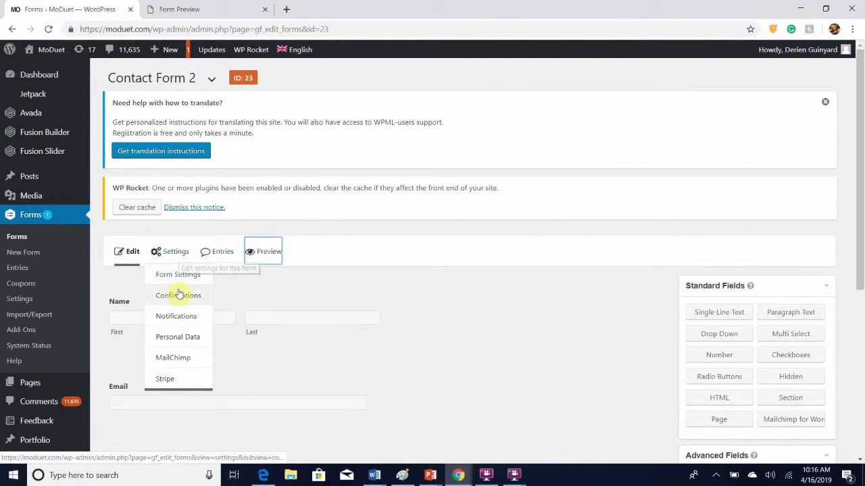
pyautogui.click(175, 326)
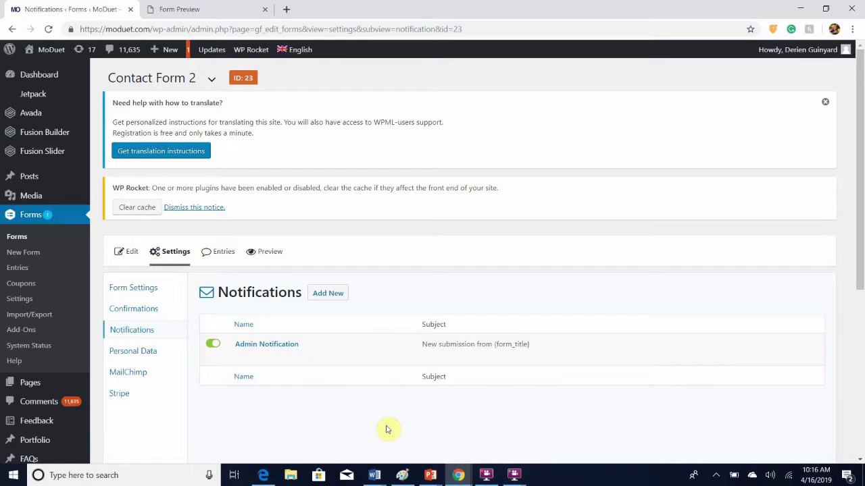
pyautogui.click(336, 294)
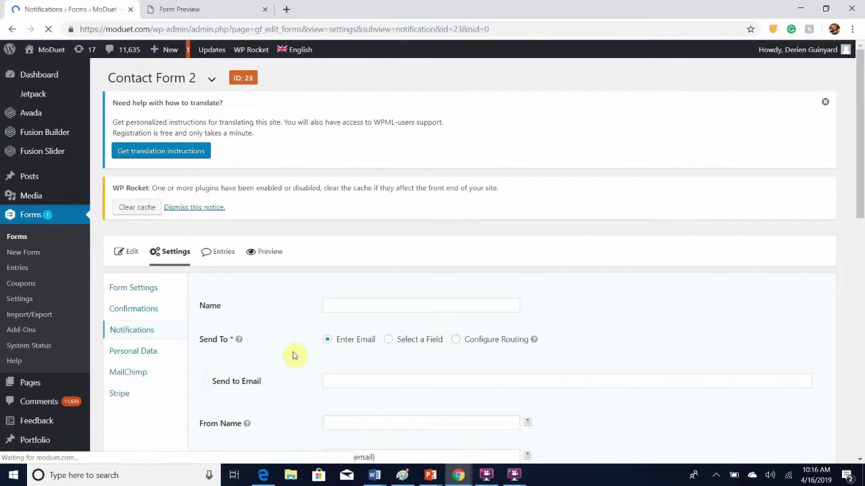
pyautogui.scroll(-3, 293, 354)
pyautogui.scroll(-2, 292, 356)
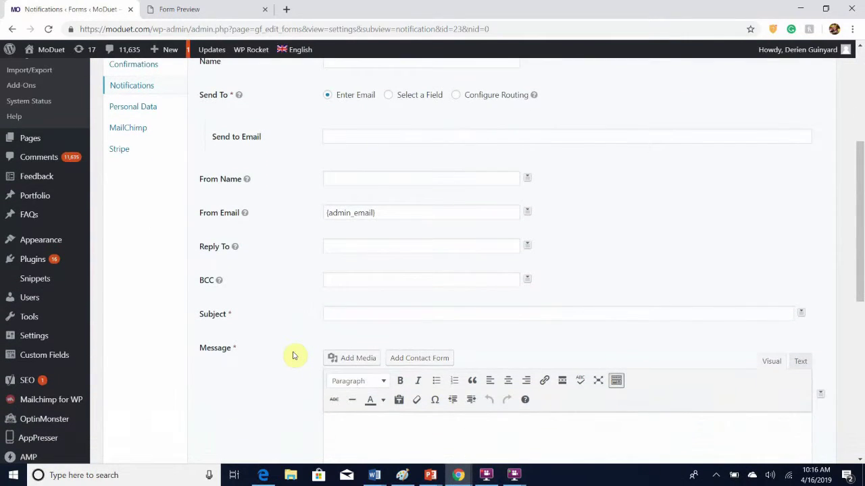
pyautogui.scroll(-5, 292, 356)
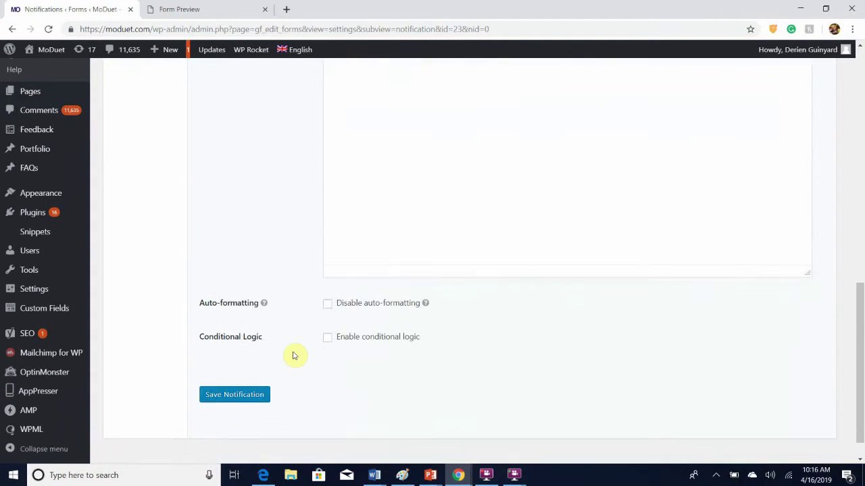
pyautogui.scroll(3, 311, 149)
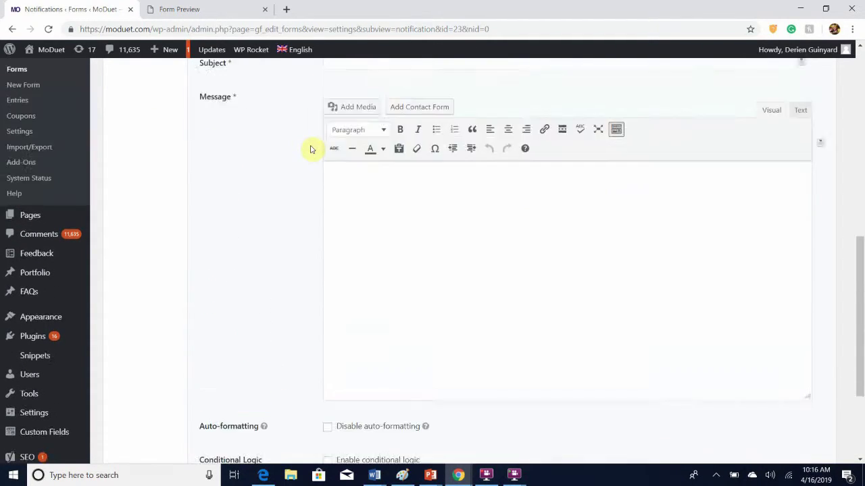
pyautogui.scroll(6, 311, 150)
pyautogui.moveTo(171, 177)
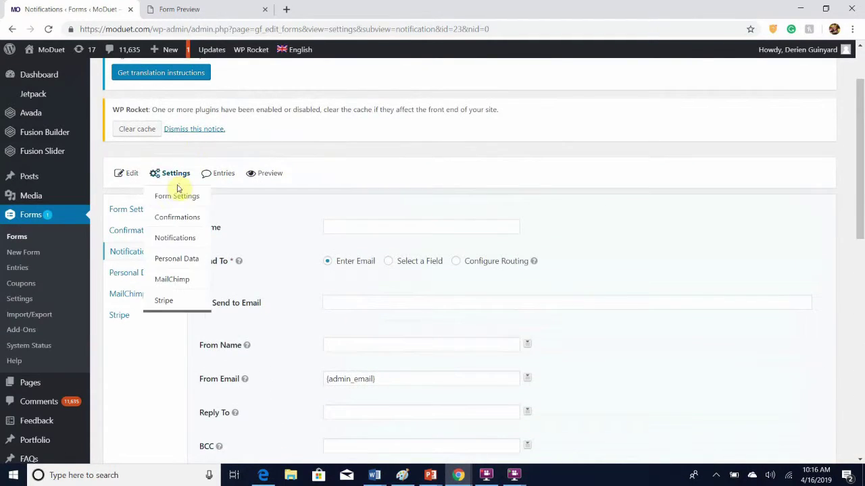
pyautogui.click(167, 240)
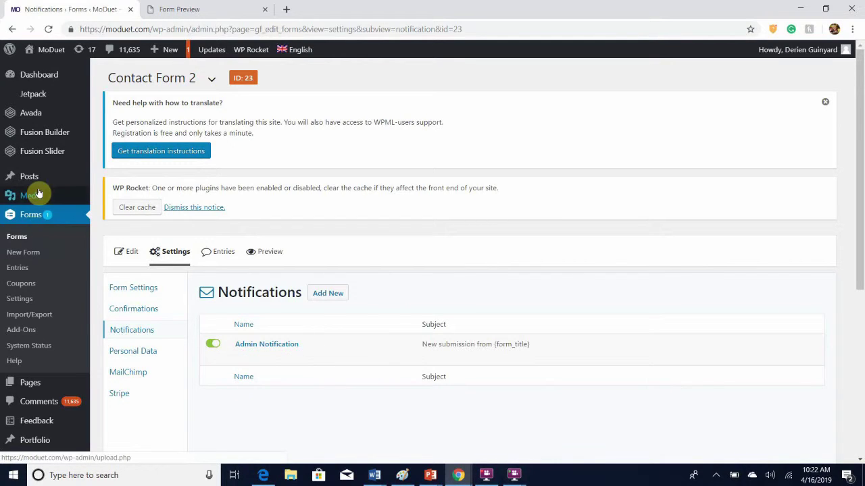
# Step: Start a new post and insert Contact Form 2 into its content, displaying the form title and description
pyautogui.moveTo(41, 179)
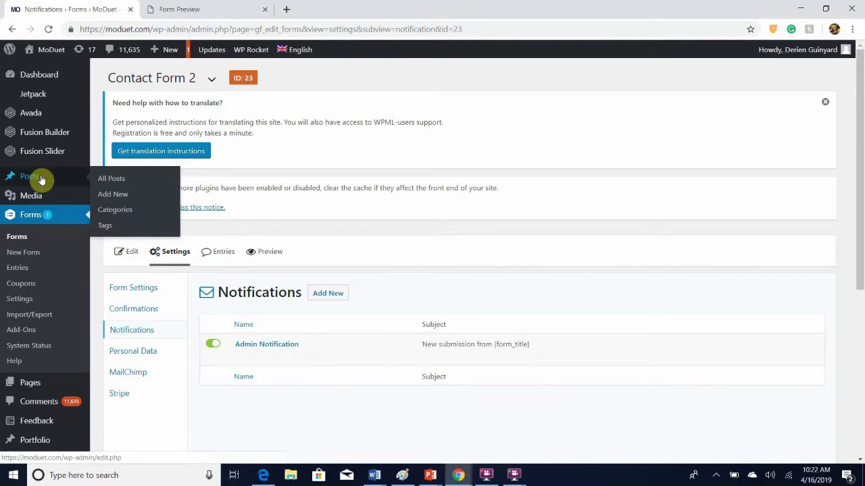
pyautogui.click(120, 196)
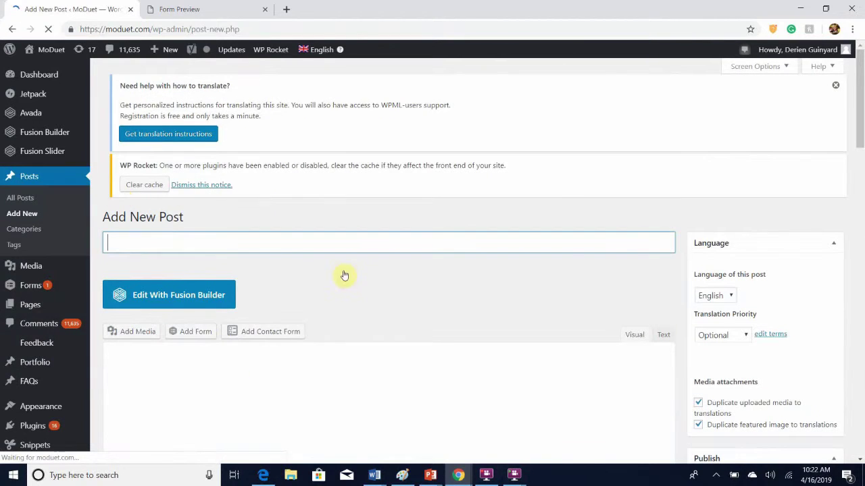
pyautogui.scroll(-2, 371, 334)
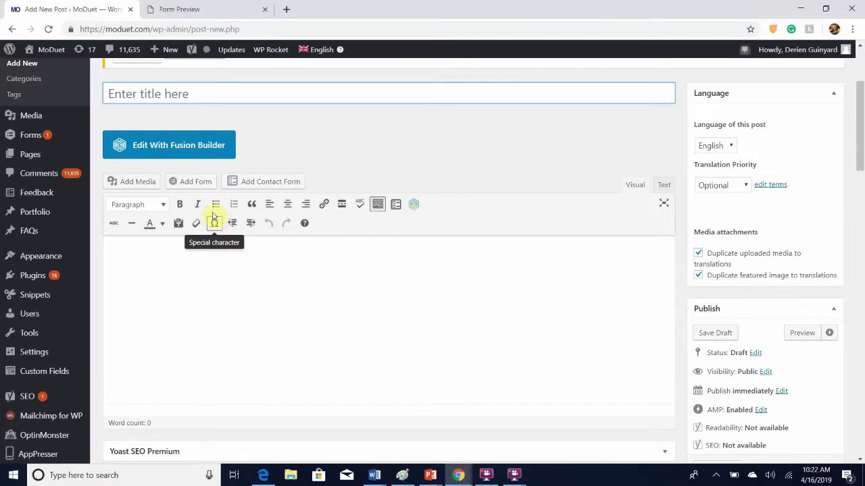
pyautogui.click(193, 184)
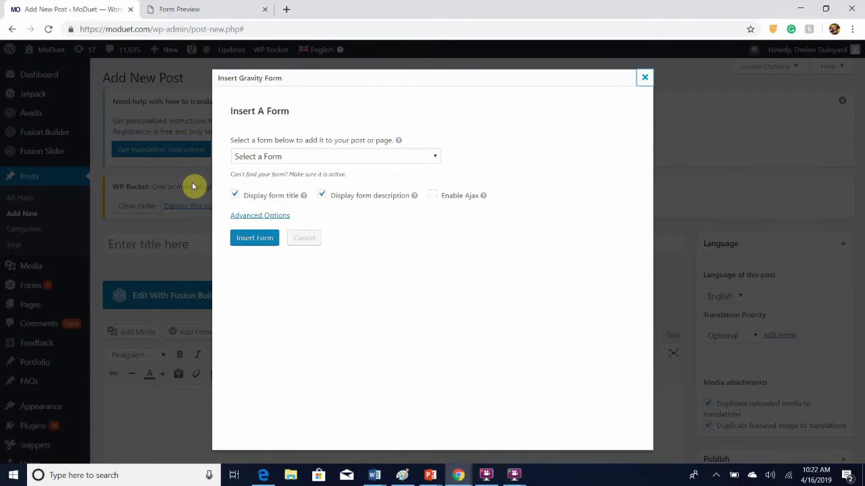
pyautogui.click(333, 159)
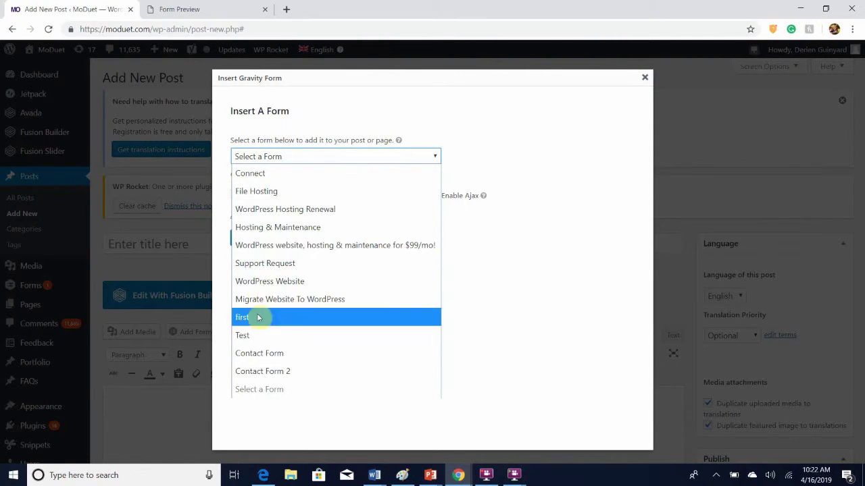
pyautogui.click(258, 374)
pyautogui.click(260, 239)
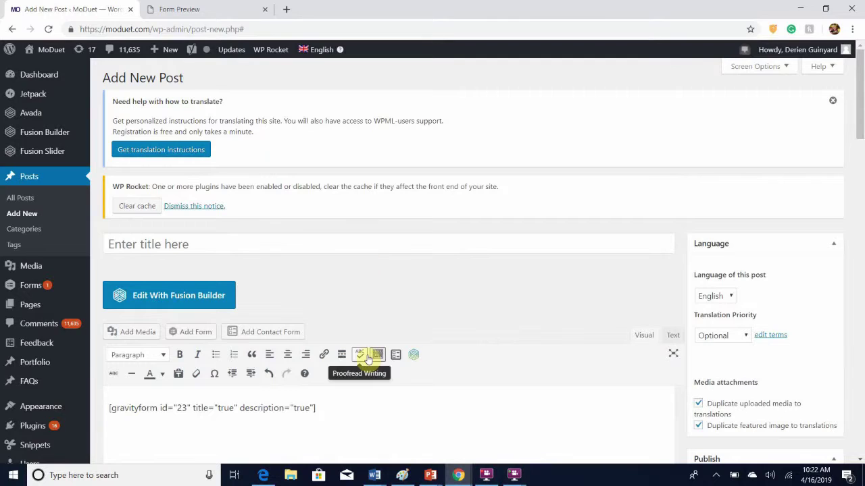
# Step: Preview the draft post and look over the embedded contact form
pyautogui.scroll(-2, 367, 355)
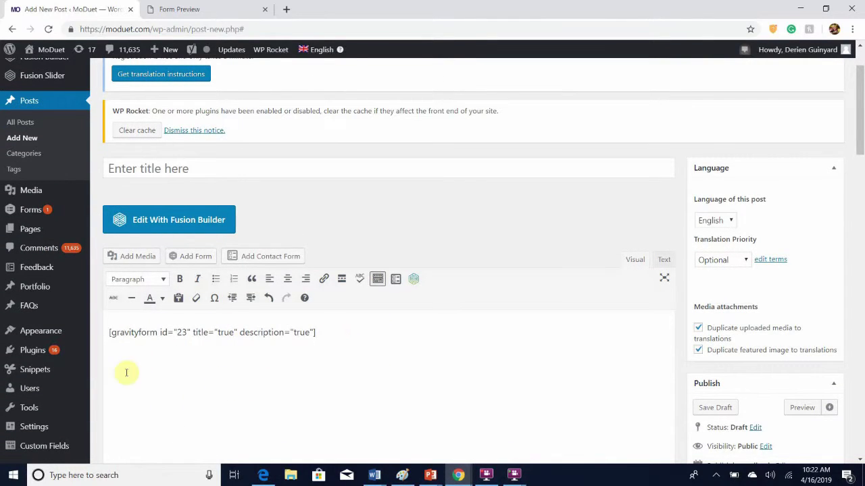
pyautogui.scroll(-1, 423, 340)
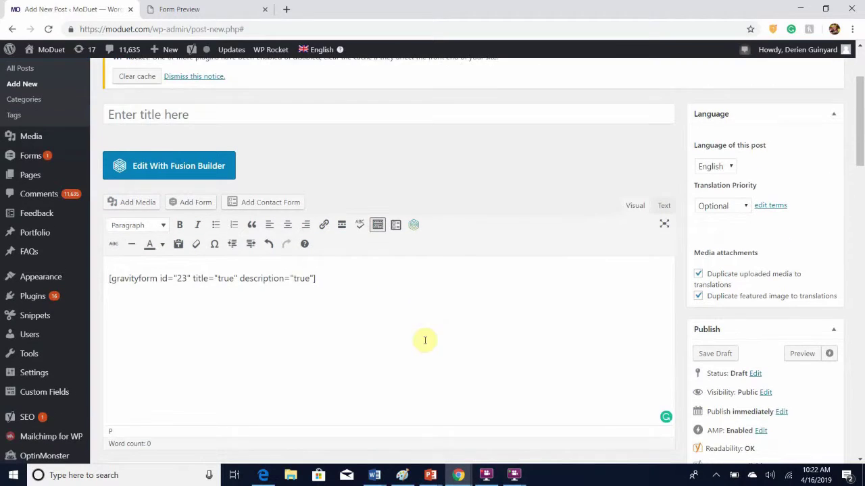
pyautogui.click(794, 357)
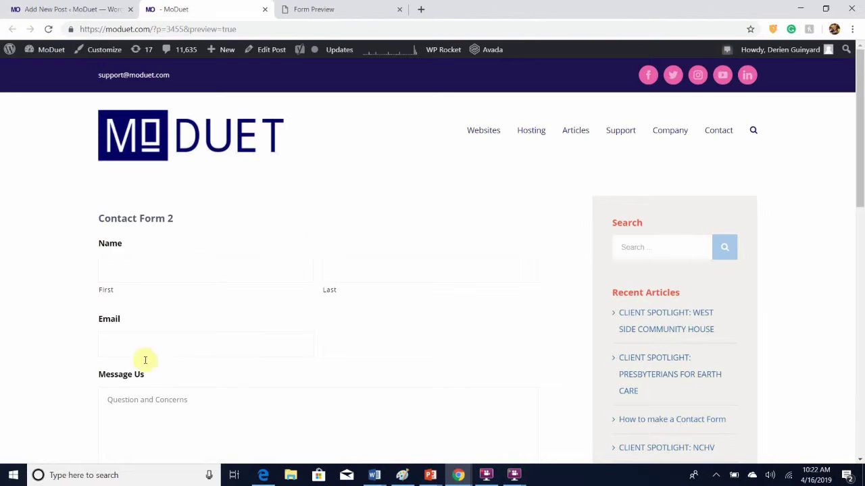
pyautogui.scroll(-2, 144, 338)
pyautogui.scroll(1, 144, 336)
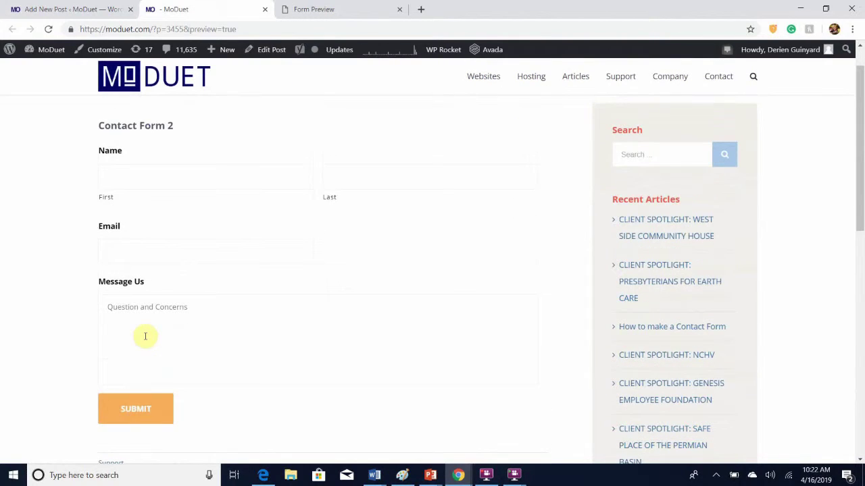